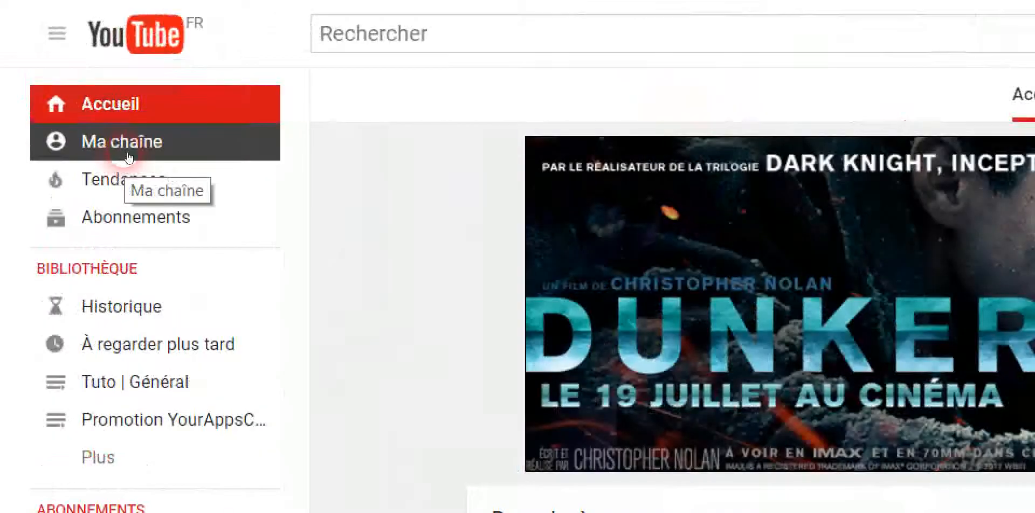
# Step: Open the YourAppsCreator channel's default settings for uploaded videos in Creator Studio
pyautogui.click(66, 78)
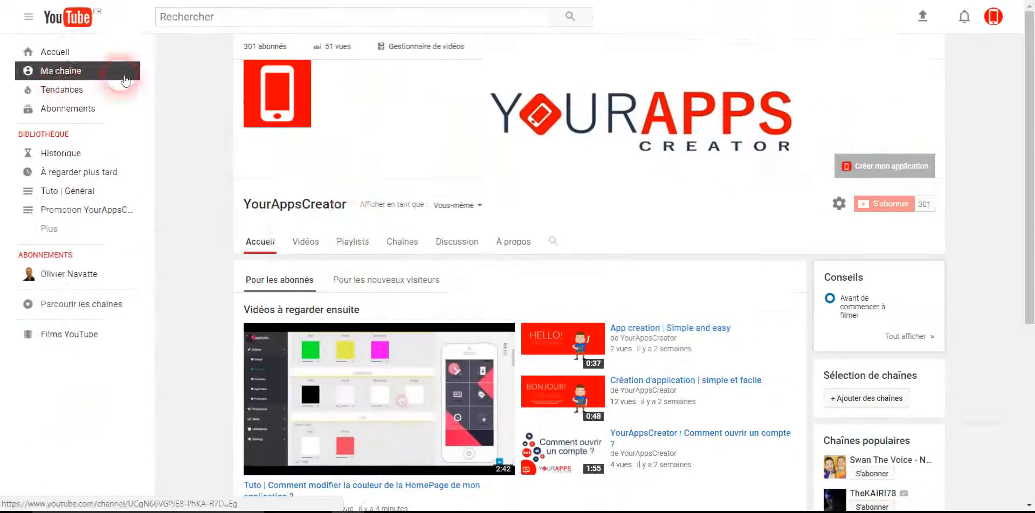
pyautogui.click(39, 224)
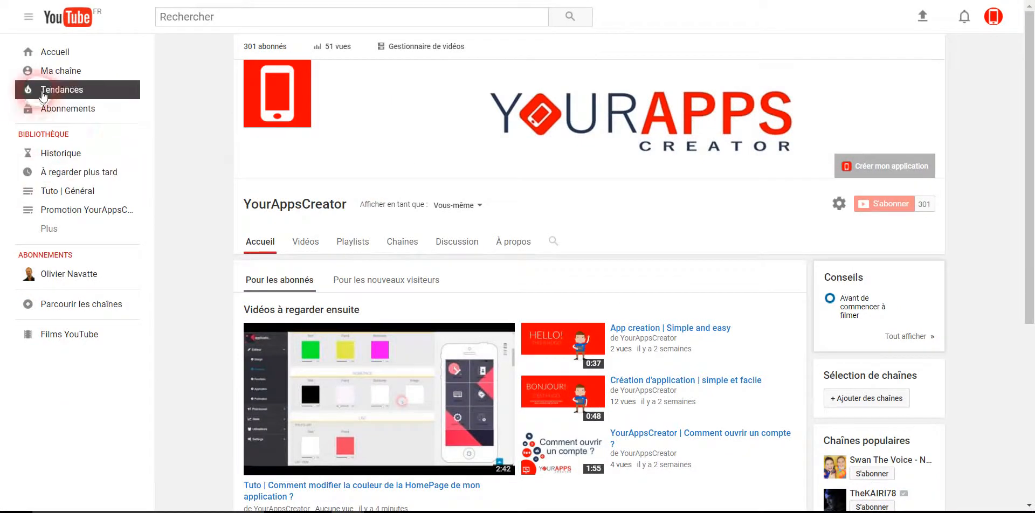
pyautogui.click(338, 48)
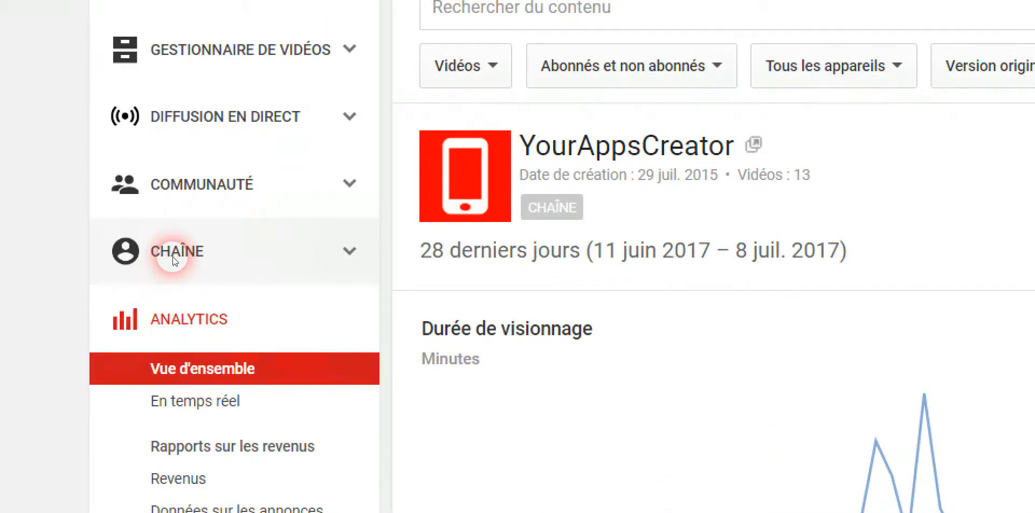
pyautogui.click(173, 256)
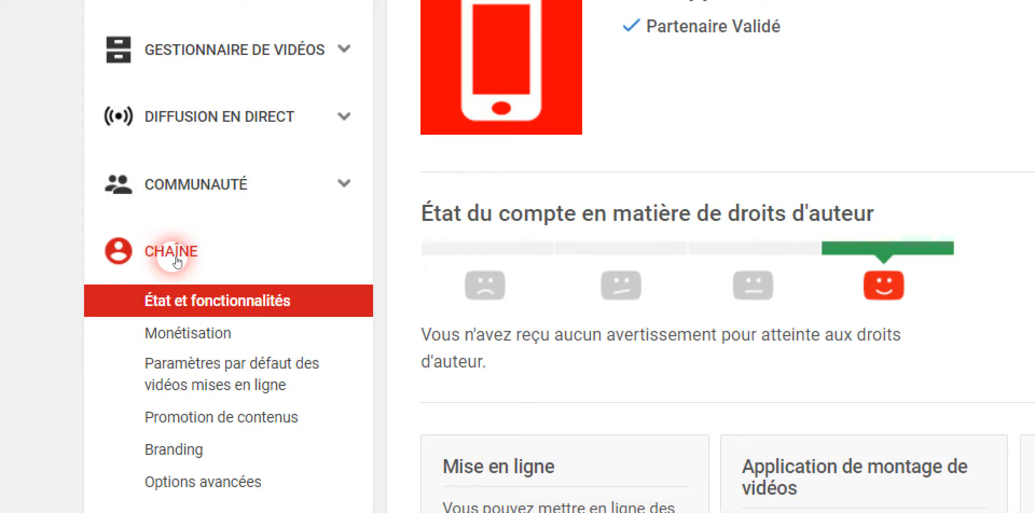
pyautogui.scroll(-2, 177, 262)
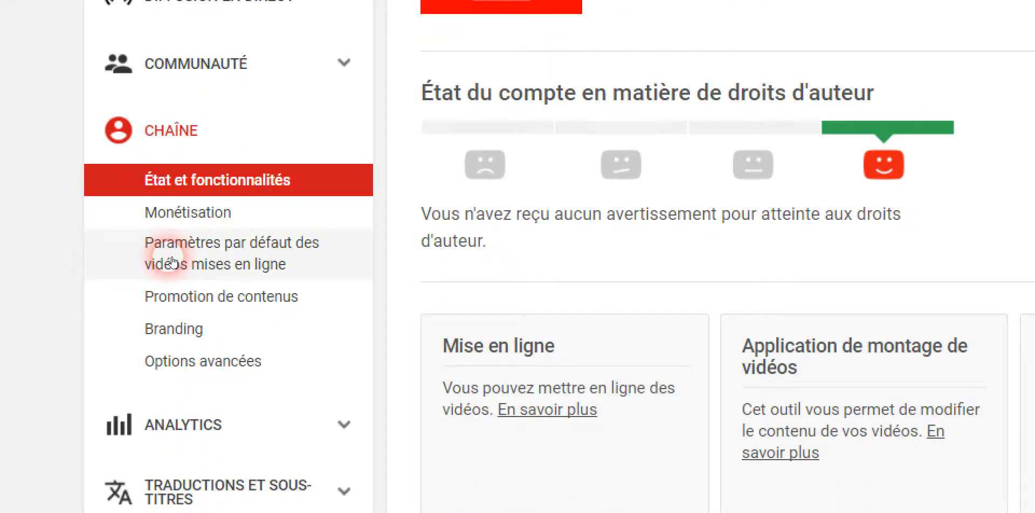
pyautogui.click(172, 263)
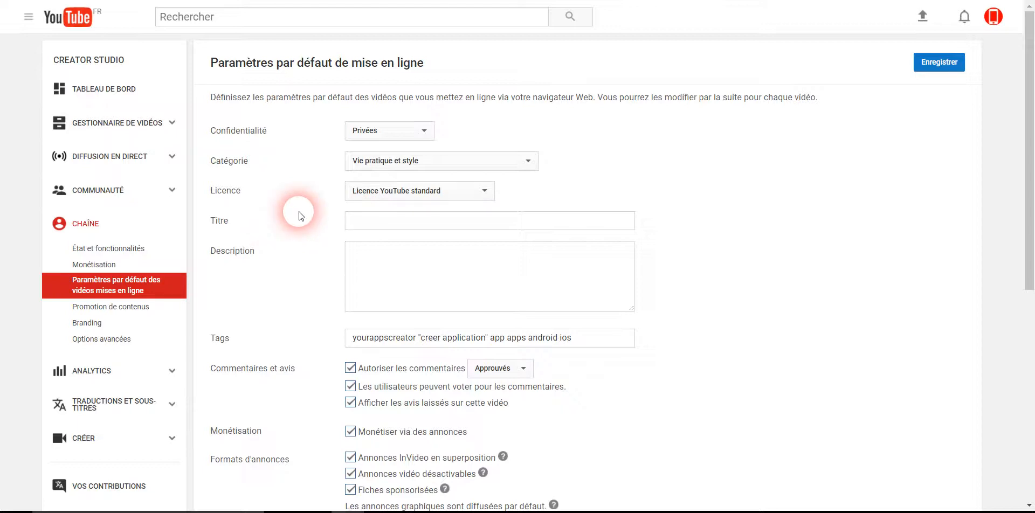
# Step: Set the default upload privacy to Privées and review the available video categories
pyautogui.click(395, 132)
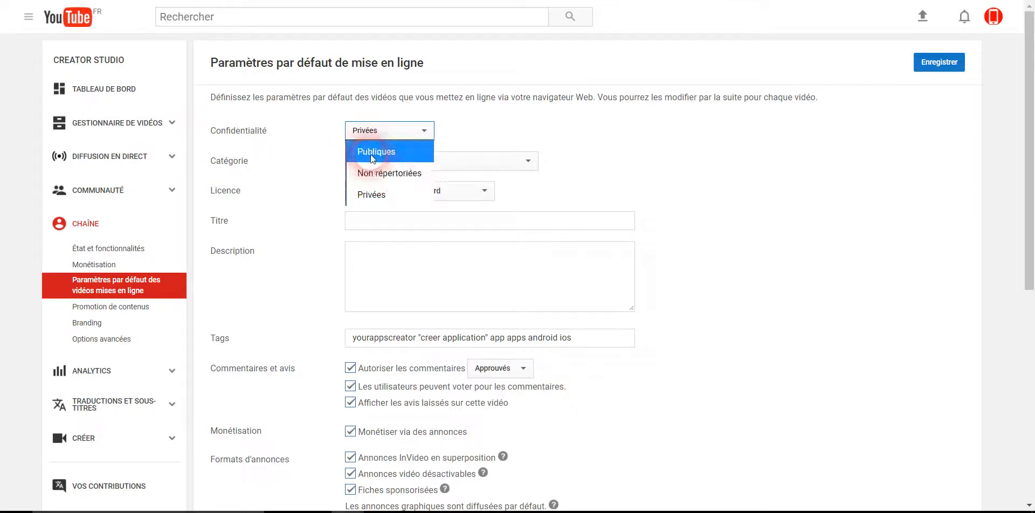
pyautogui.click(366, 194)
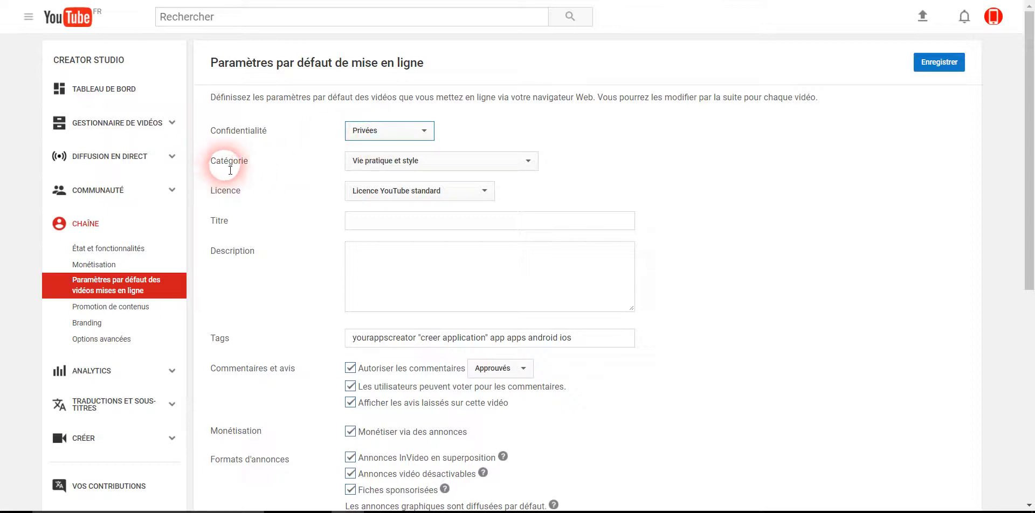
pyautogui.click(530, 160)
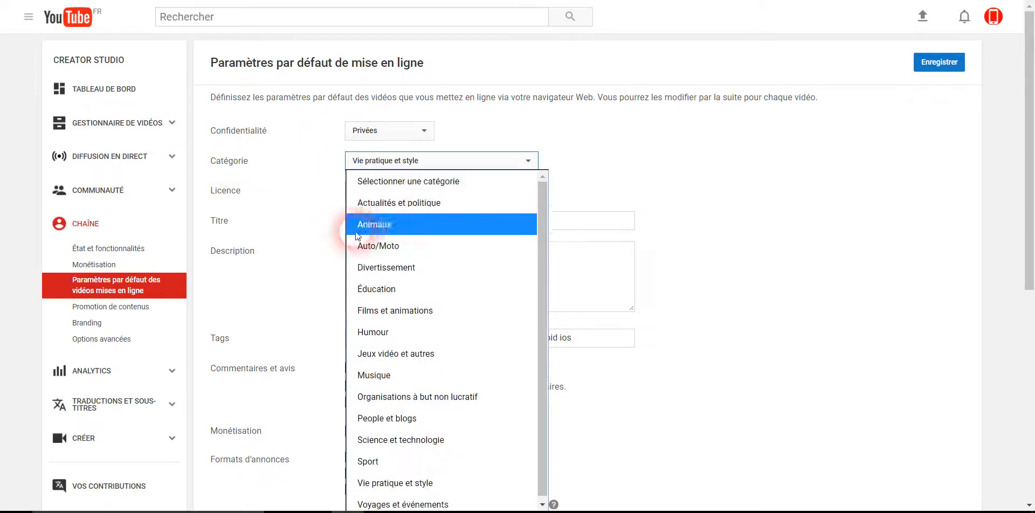
pyautogui.click(715, 308)
pyautogui.scroll(-3, 670, 295)
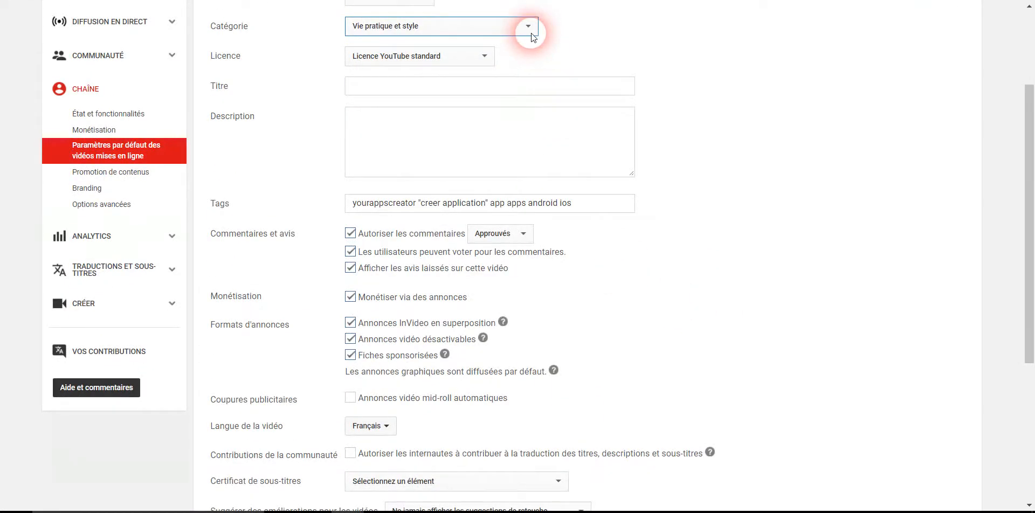
pyautogui.click(531, 33)
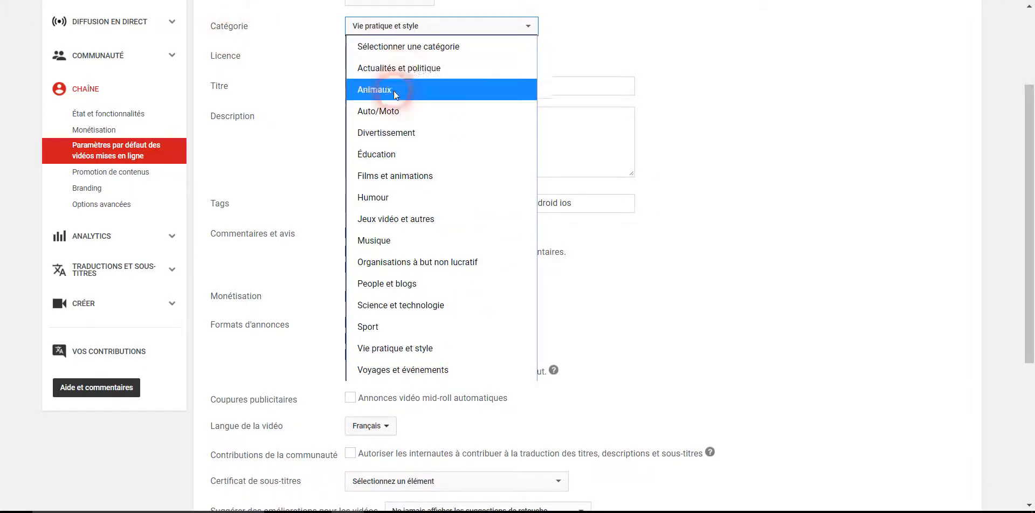
pyautogui.click(288, 27)
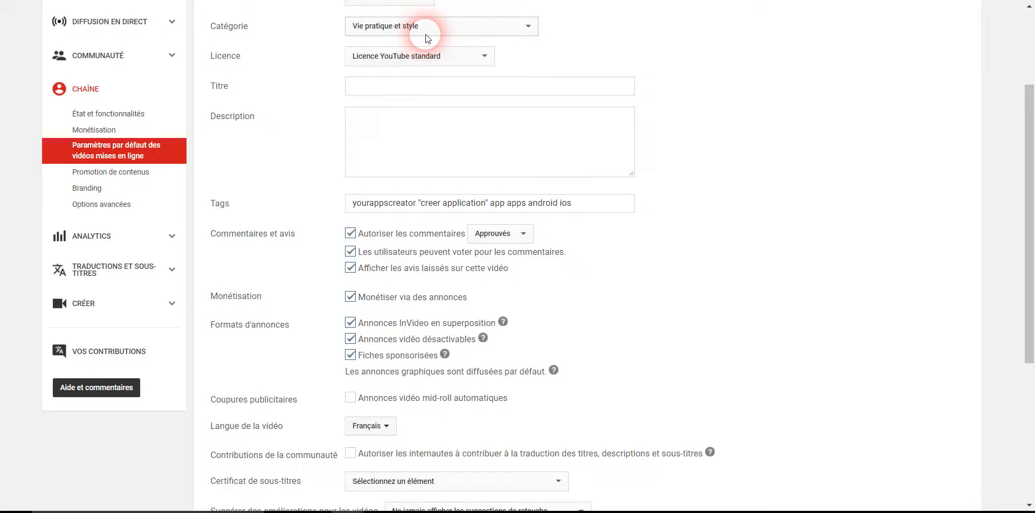
pyautogui.scroll(3, 289, 124)
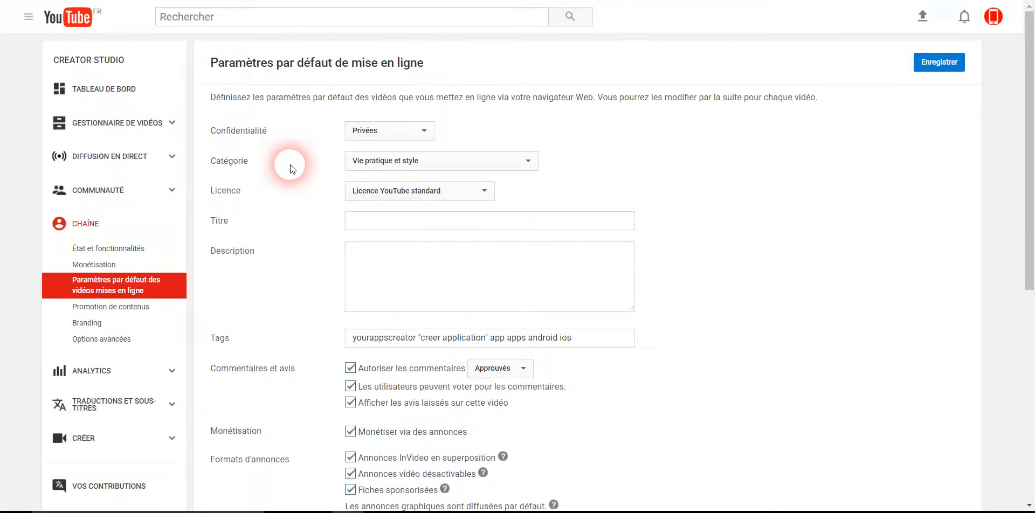
# Step: Choose Licence YouTube standard as the default licence and set the default video title to "Tuto |"
pyautogui.click(484, 190)
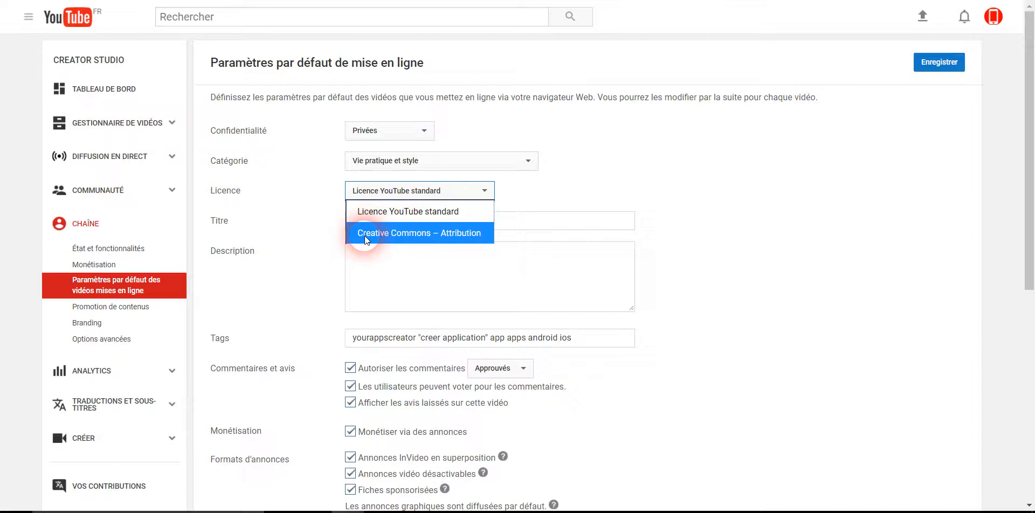
pyautogui.click(434, 214)
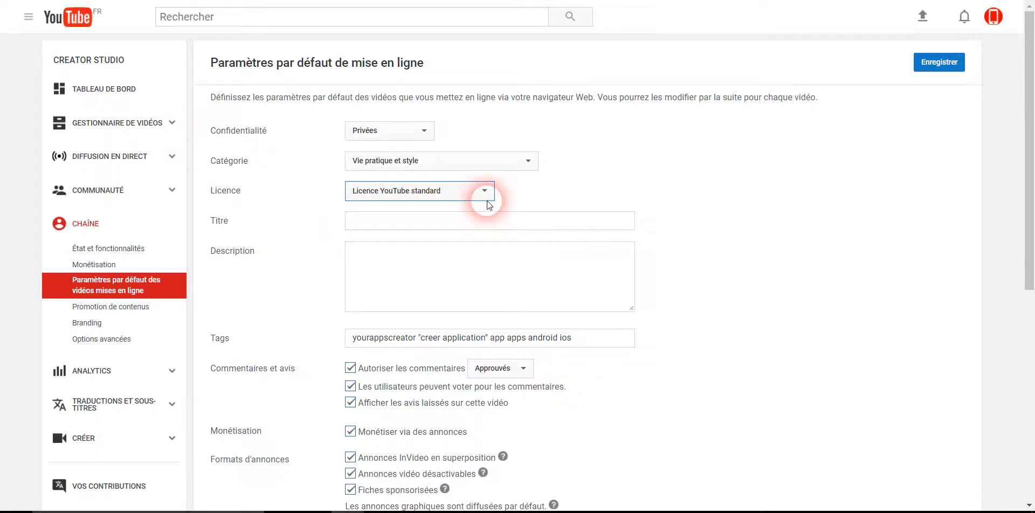
pyautogui.click(354, 224)
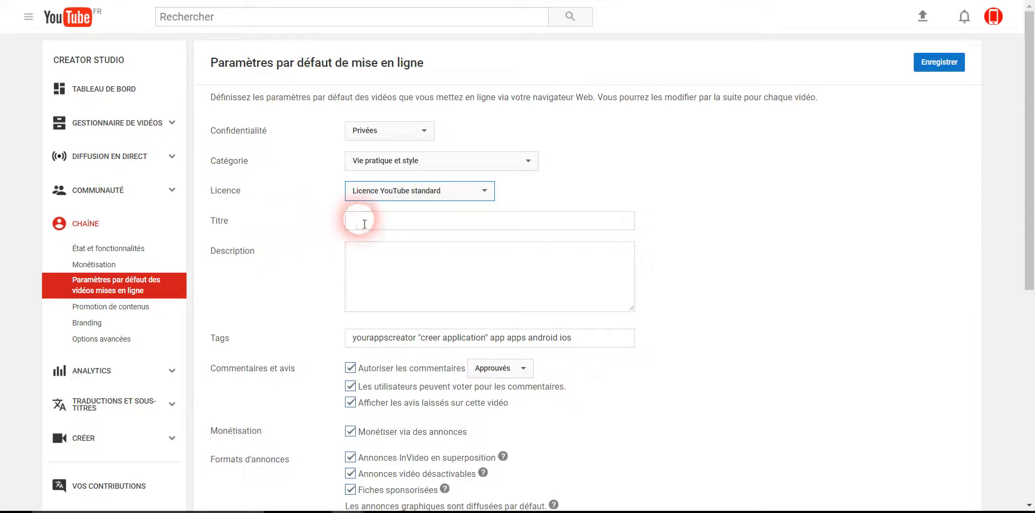
pyautogui.click(365, 224)
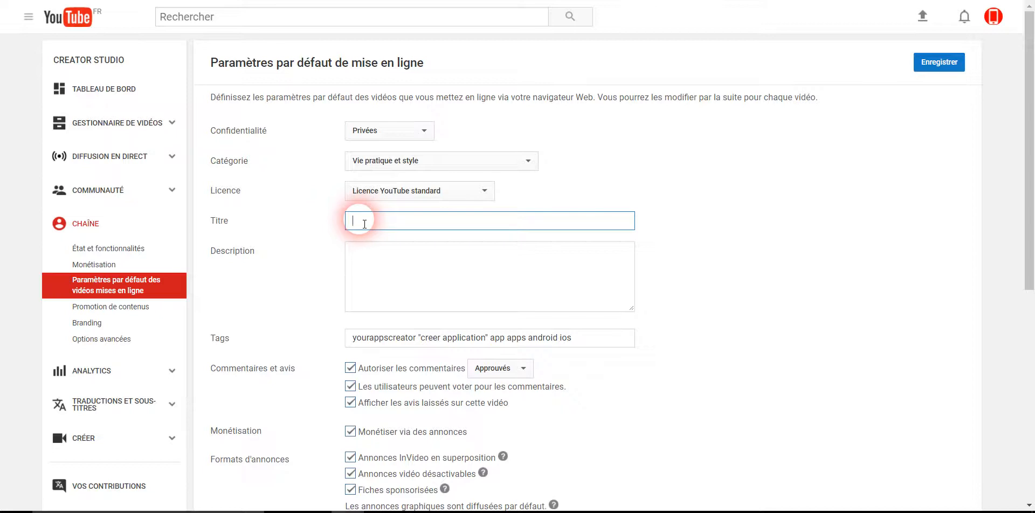
pyautogui.write('Tuto')
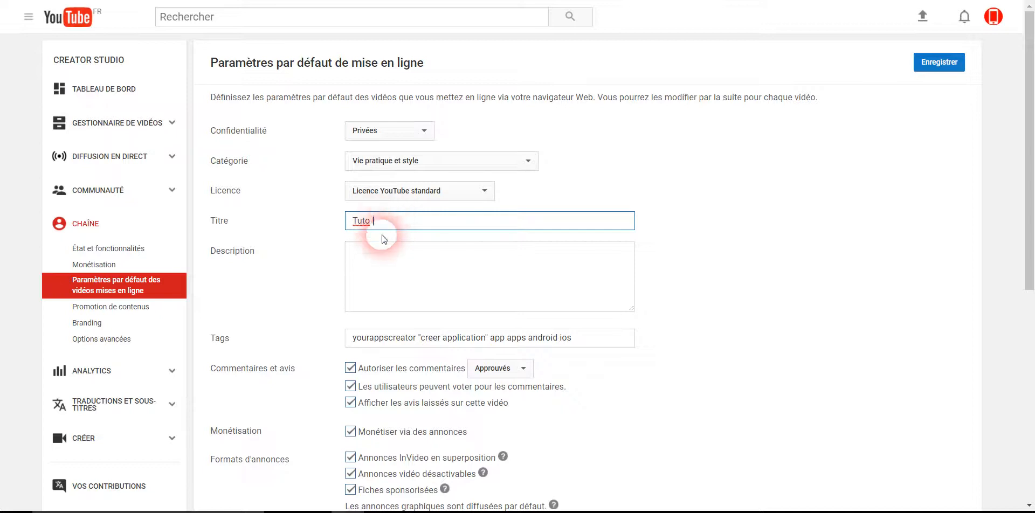
pyautogui.click(381, 270)
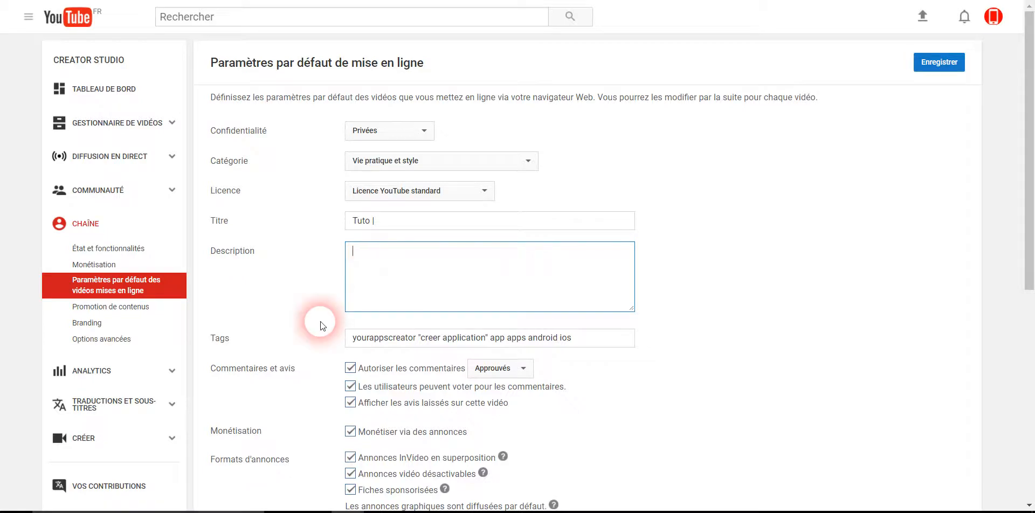
pyautogui.scroll(-1, 318, 320)
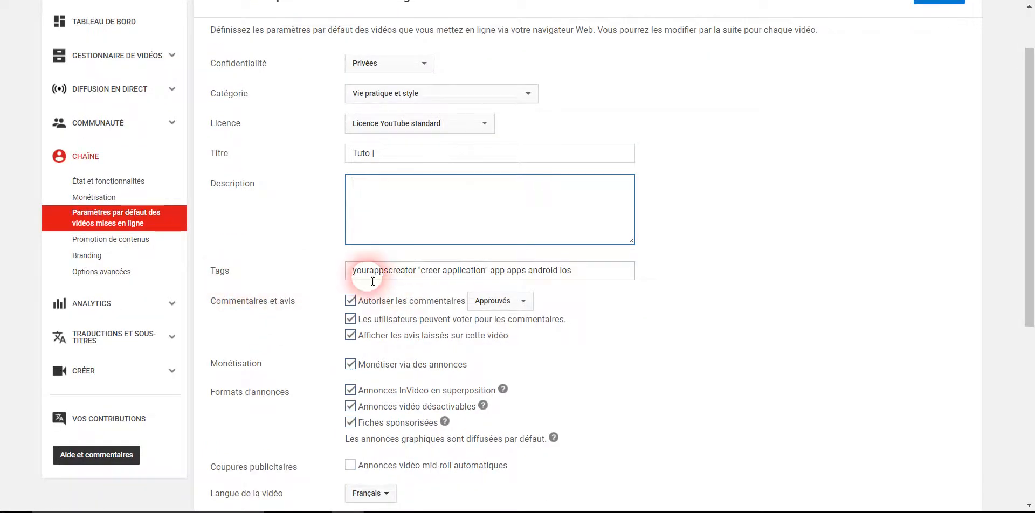
pyautogui.click(591, 275)
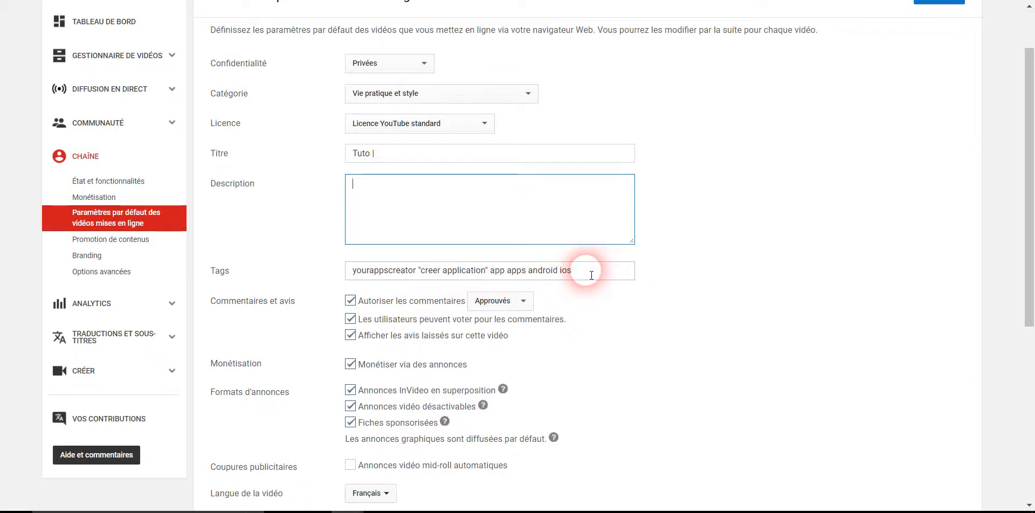
pyautogui.click(591, 276)
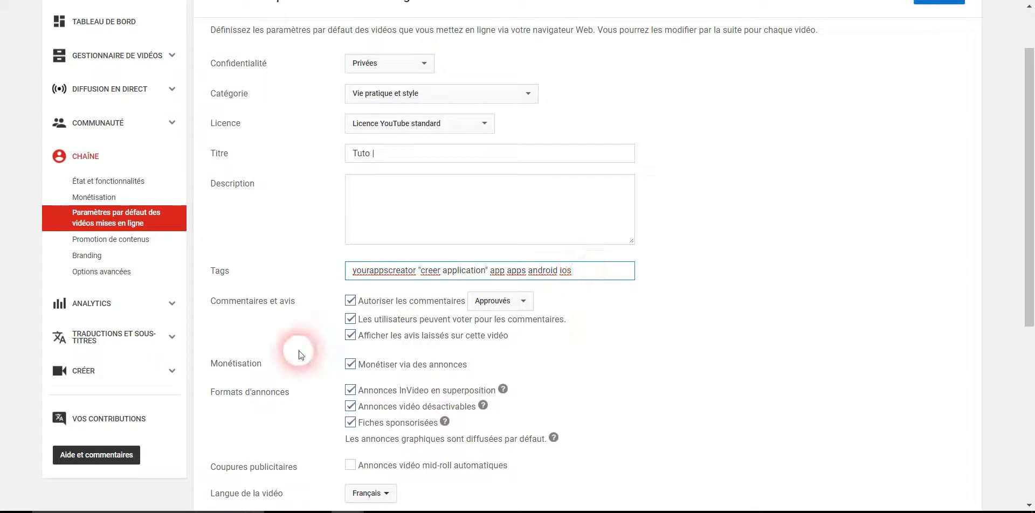
# Step: Enable automatic mid-roll video ads and community contributions to title, description and subtitle translations, and save the upload defaults
pyautogui.scroll(-1, 249, 332)
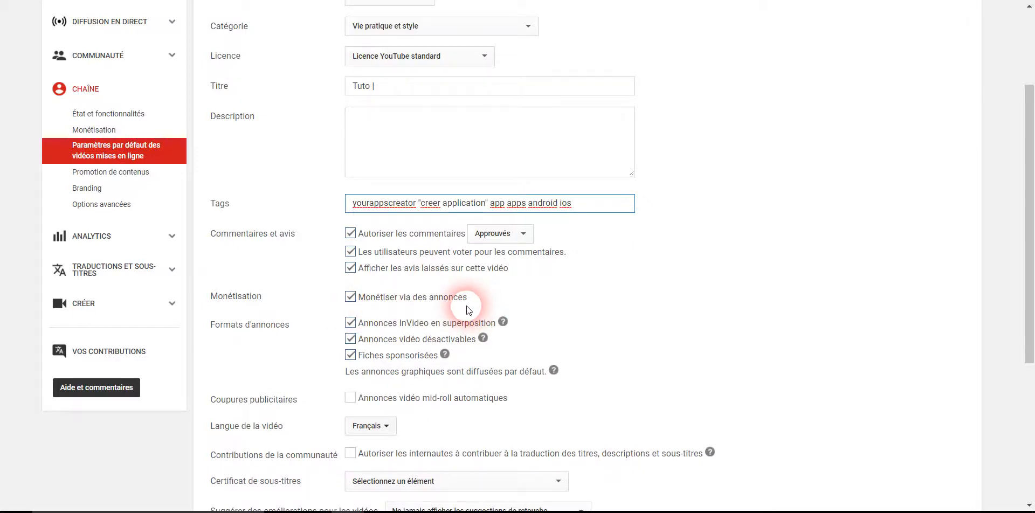
pyautogui.scroll(-1, 254, 345)
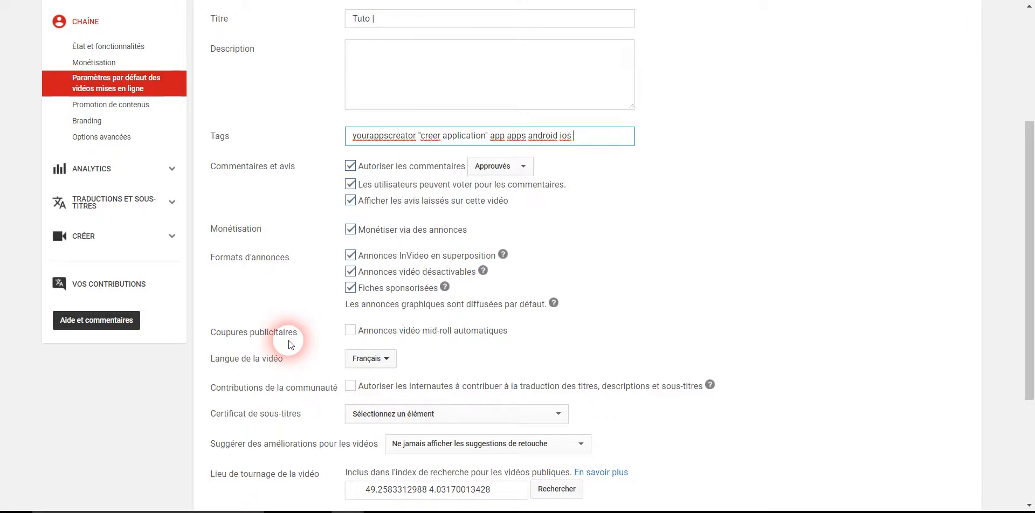
pyautogui.click(353, 335)
pyautogui.scroll(-3, 341, 335)
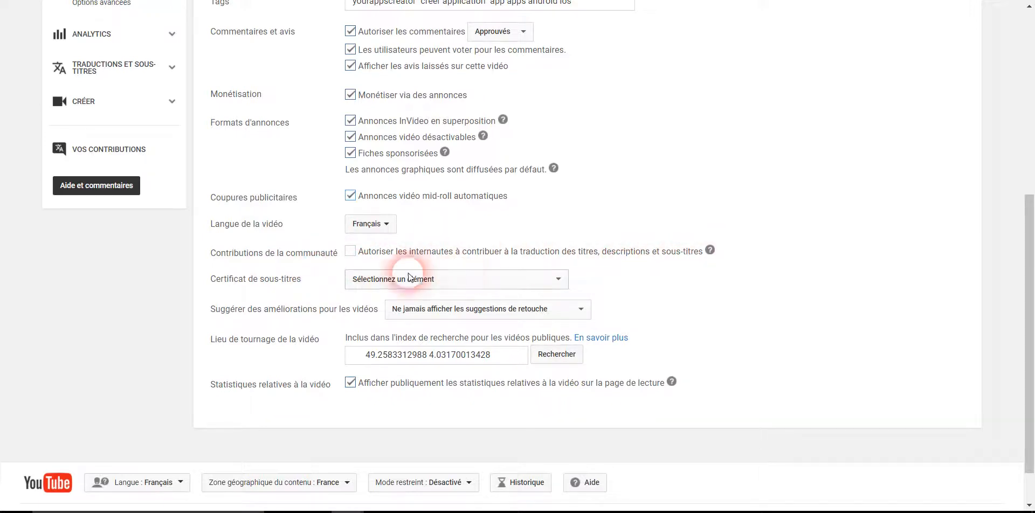
pyautogui.click(350, 251)
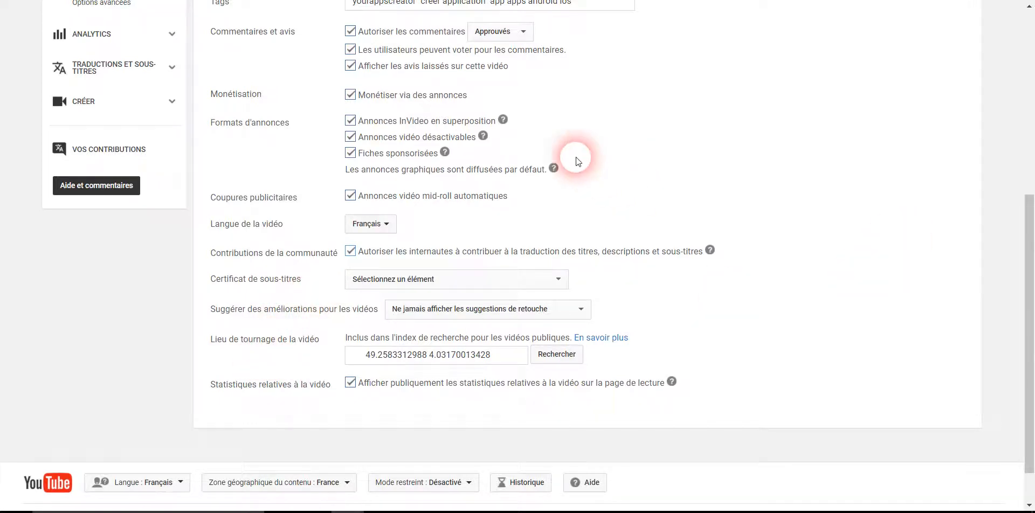
pyautogui.scroll(6, 566, 178)
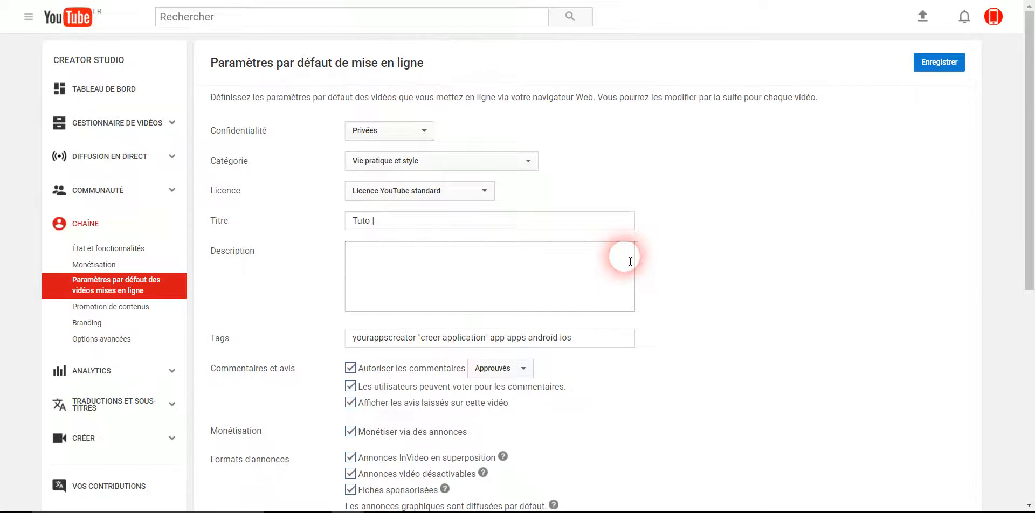
pyautogui.click(953, 66)
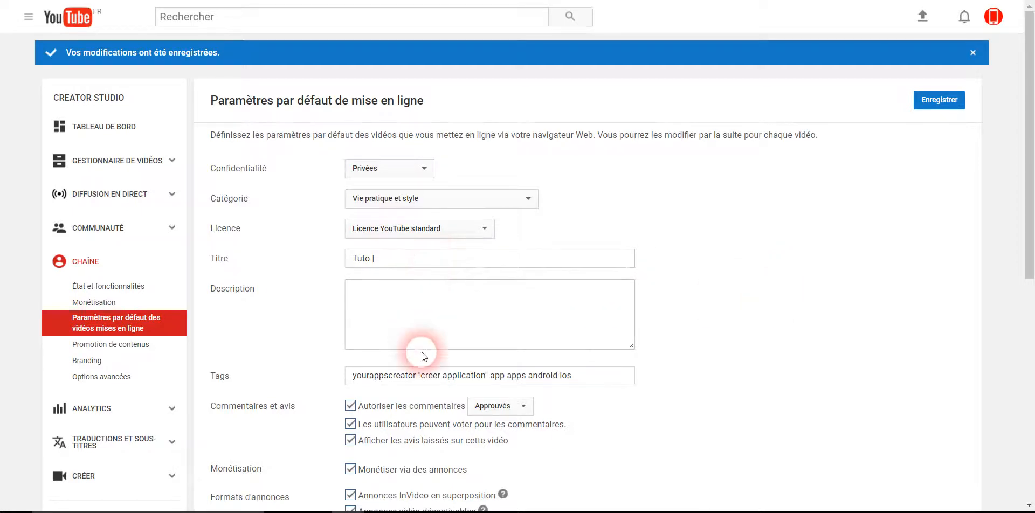
pyautogui.scroll(-5, 793, 347)
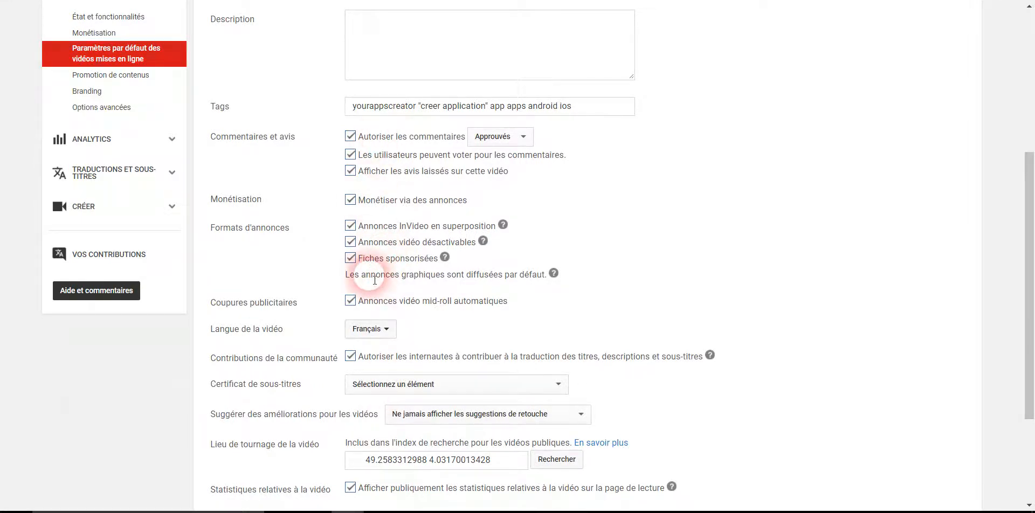
pyautogui.scroll(-2, 324, 312)
pyautogui.scroll(2, 308, 253)
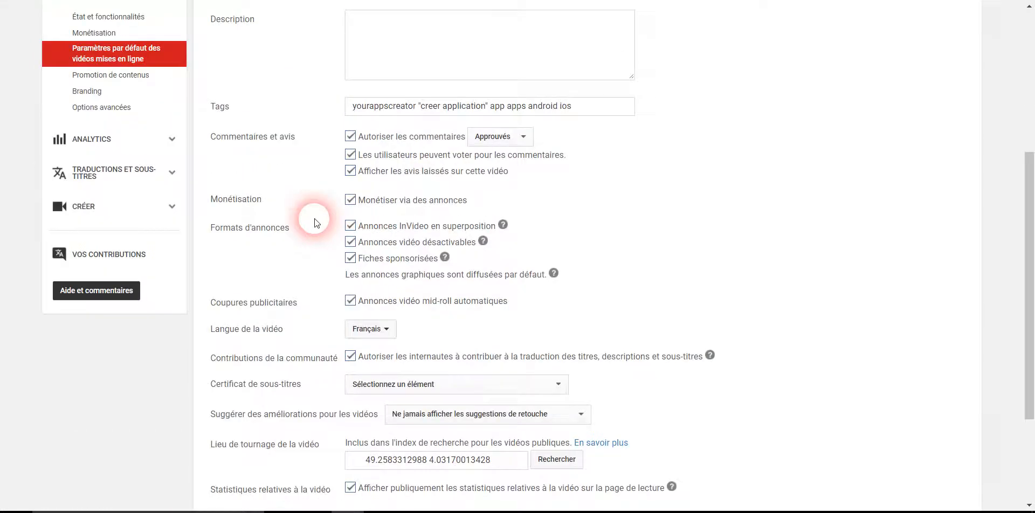